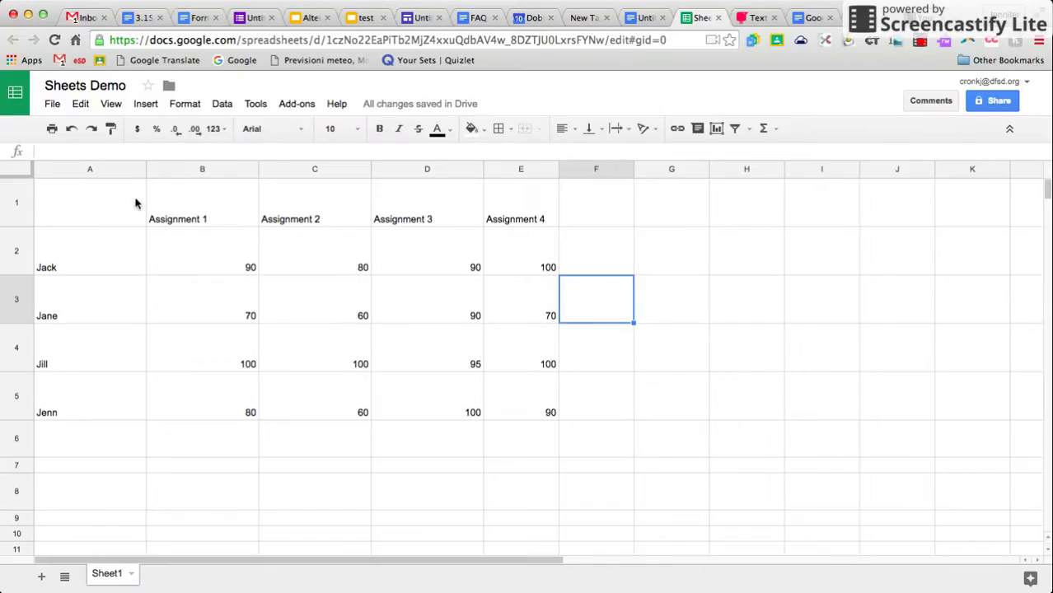
Step: Resize column B so the Assignment 1 header just fits, then select headers B1:E1
{"action": "left_click", "coordinate": [160, 206]}
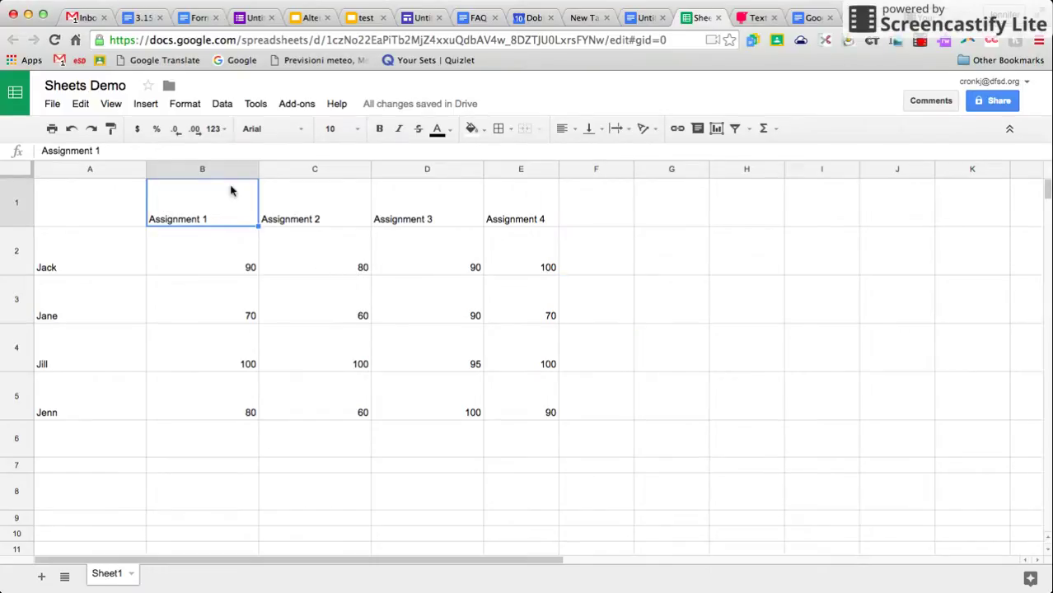
{"action": "left_click_drag", "start_coordinate": [258, 169], "coordinate": [197, 169]}
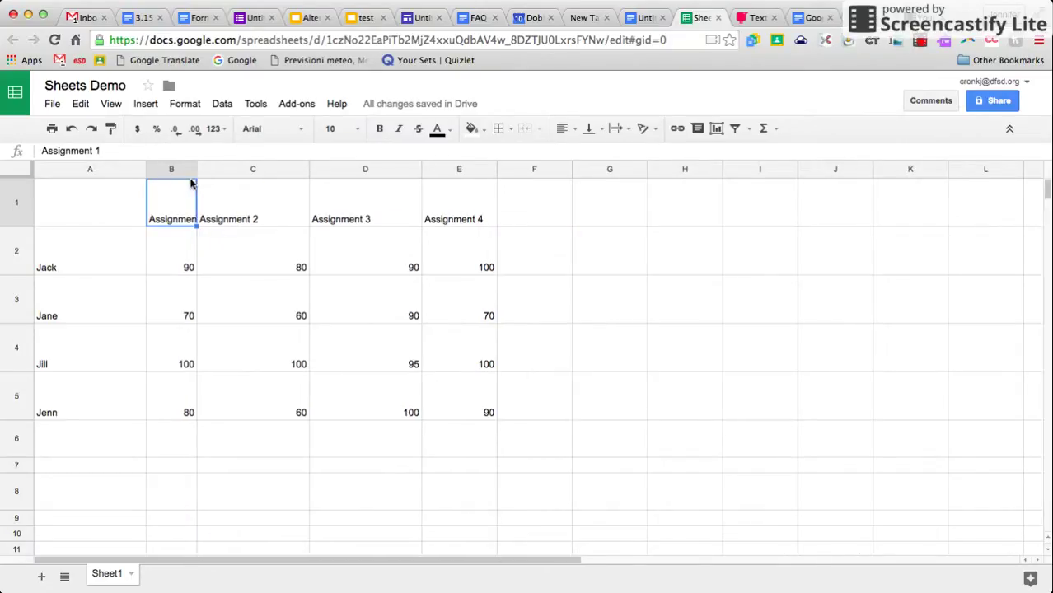
{"action": "left_click_drag", "start_coordinate": [197, 169], "coordinate": [224, 169]}
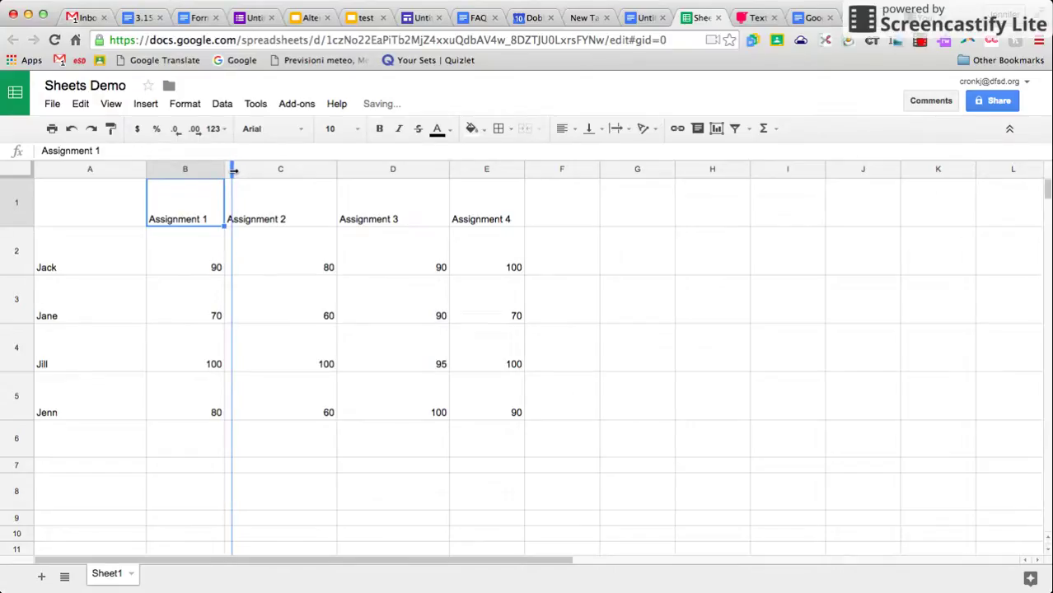
{"action": "left_click_drag", "start_coordinate": [224, 169], "coordinate": [234, 169]}
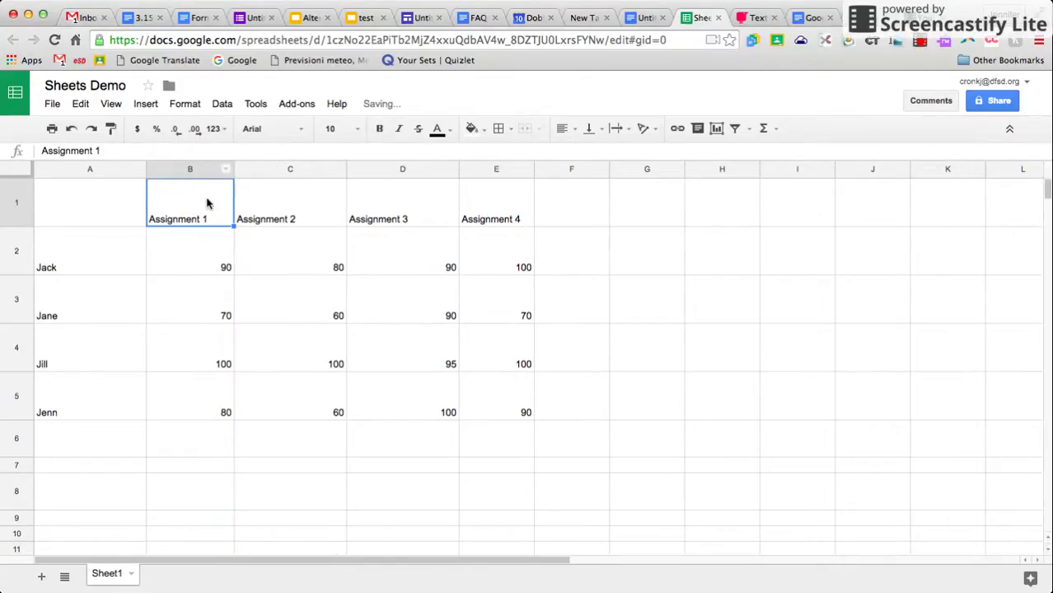
{"action": "left_click_drag", "start_coordinate": [207, 204], "coordinate": [484, 213]}
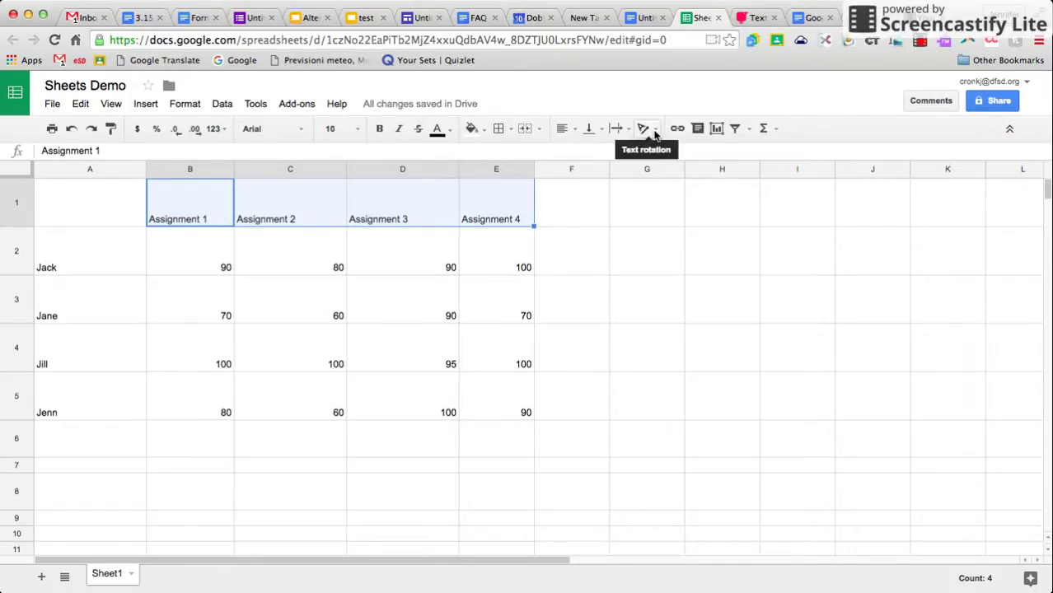
Step: Set the B1:E1 headers to Tilt up rotation after trying Stack vertically and Rotate up
{"action": "left_click", "coordinate": [655, 131]}
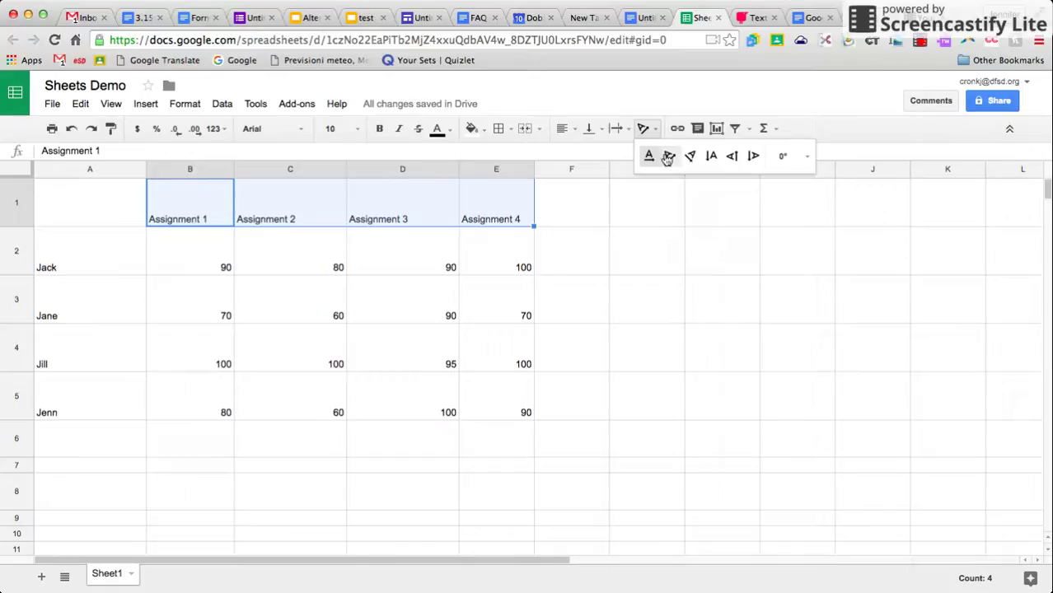
{"action": "left_click", "coordinate": [667, 156]}
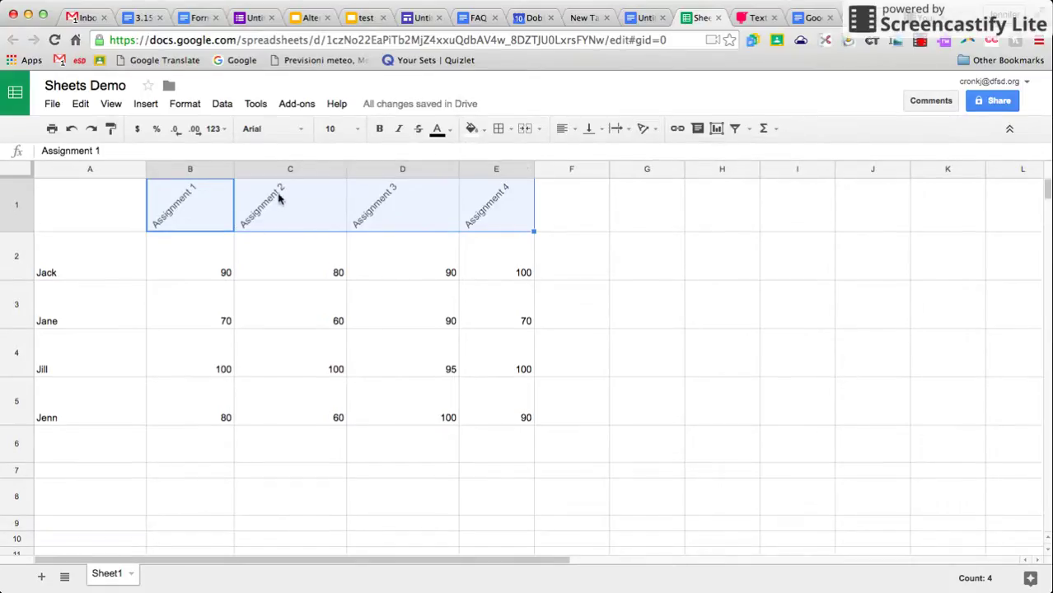
{"action": "left_click", "coordinate": [655, 130]}
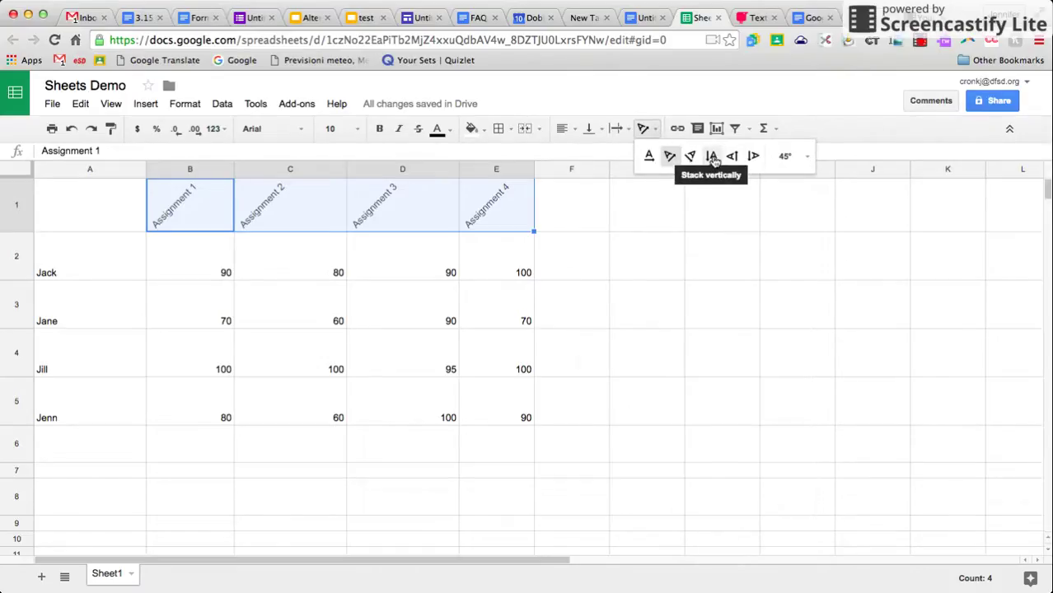
{"action": "left_click", "coordinate": [713, 158]}
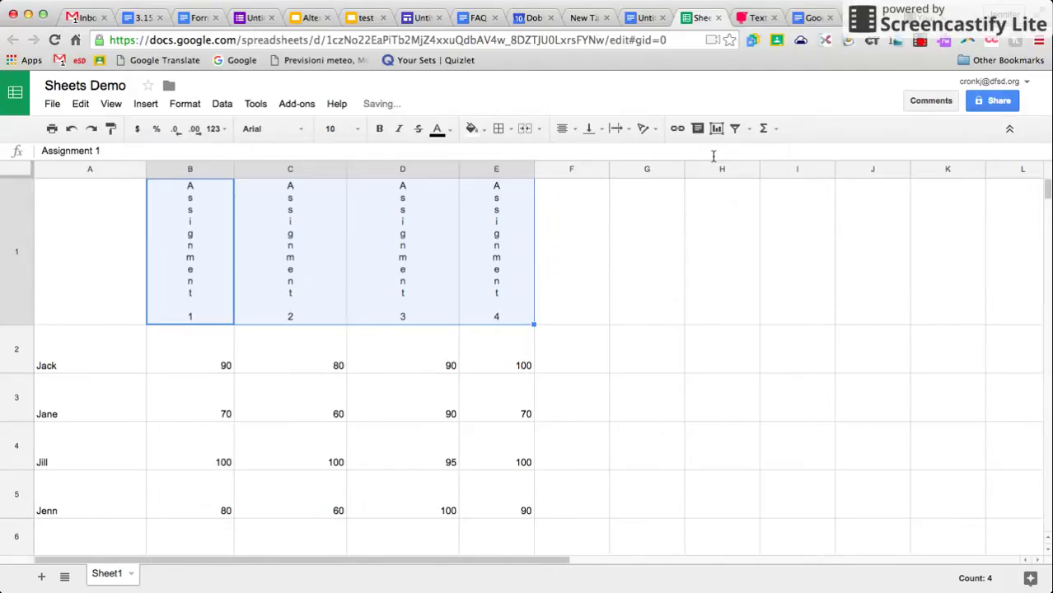
{"action": "left_click", "coordinate": [652, 130]}
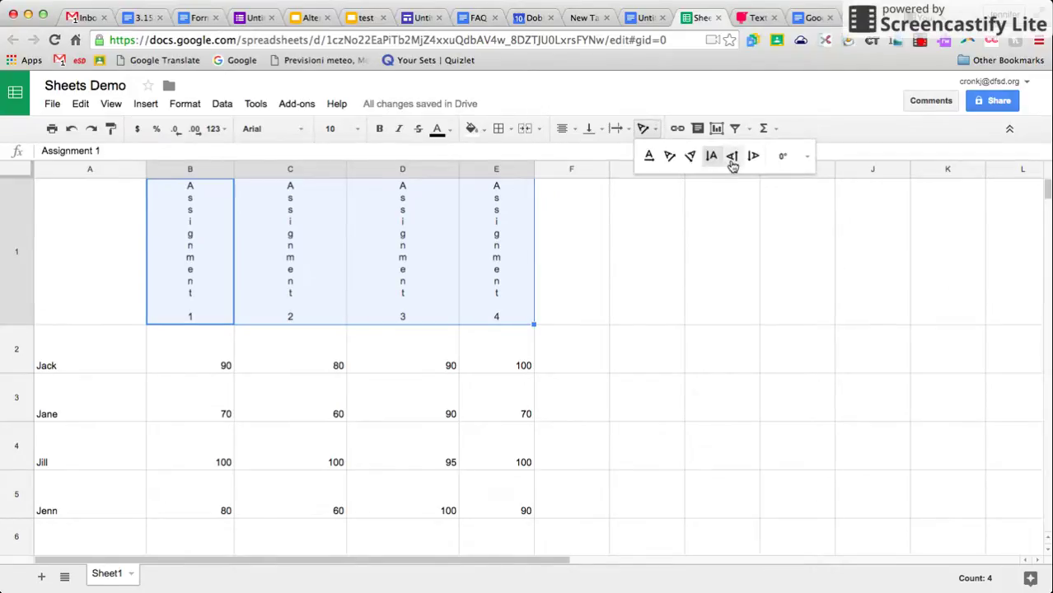
{"action": "left_click", "coordinate": [732, 157]}
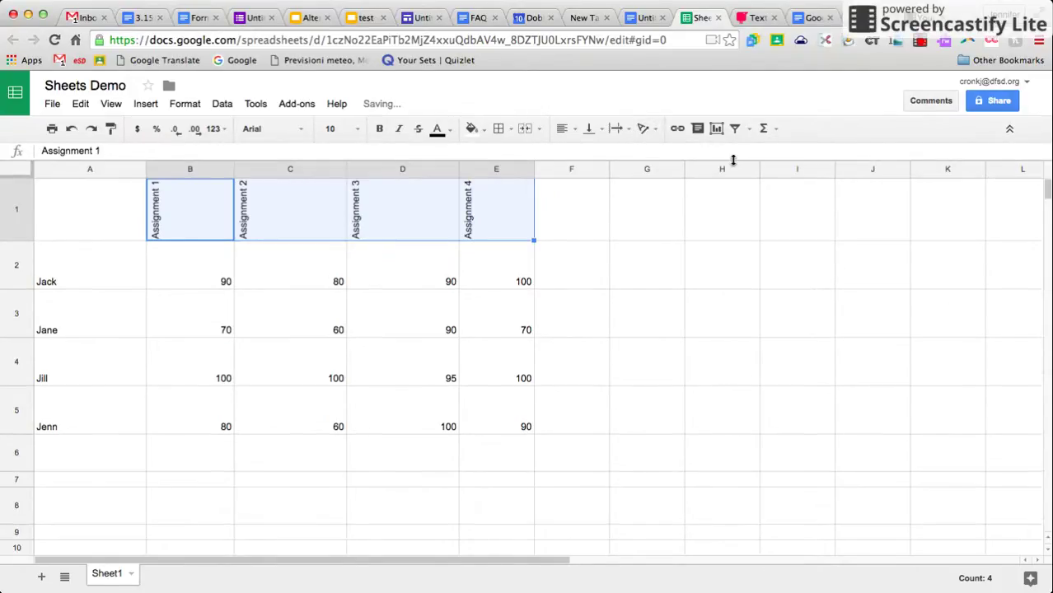
{"action": "left_click", "coordinate": [645, 129]}
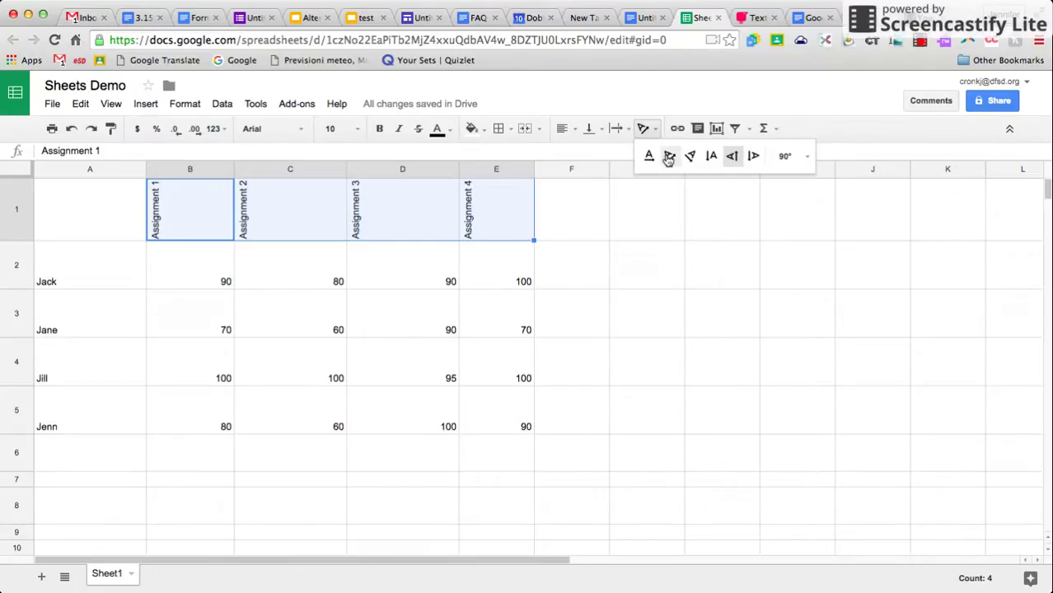
{"action": "left_click", "coordinate": [670, 157]}
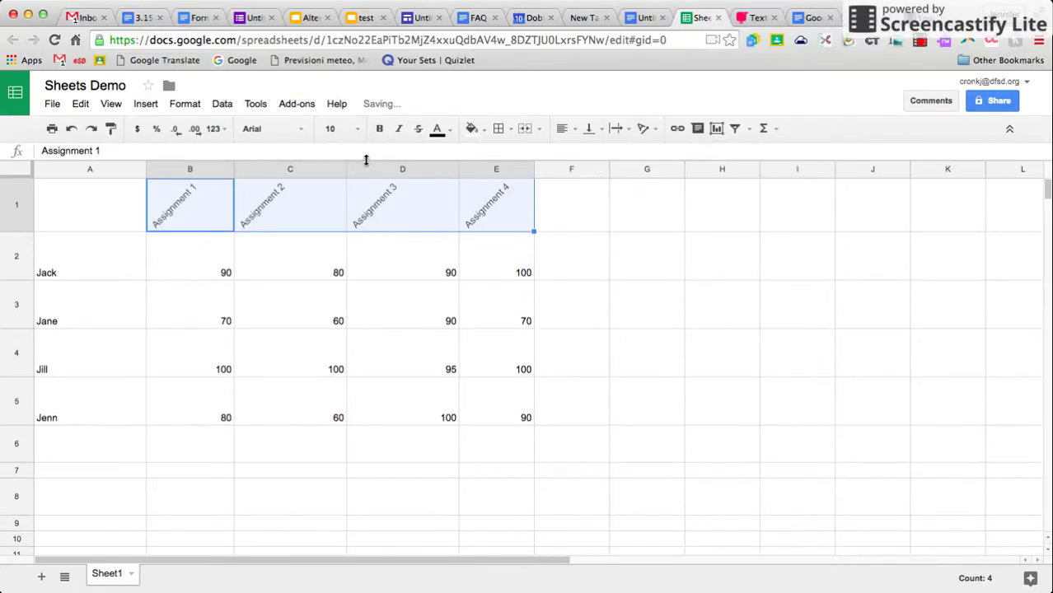
Step: Select columns B through E and narrow all four to one matching width
{"action": "left_click", "coordinate": [208, 171]}
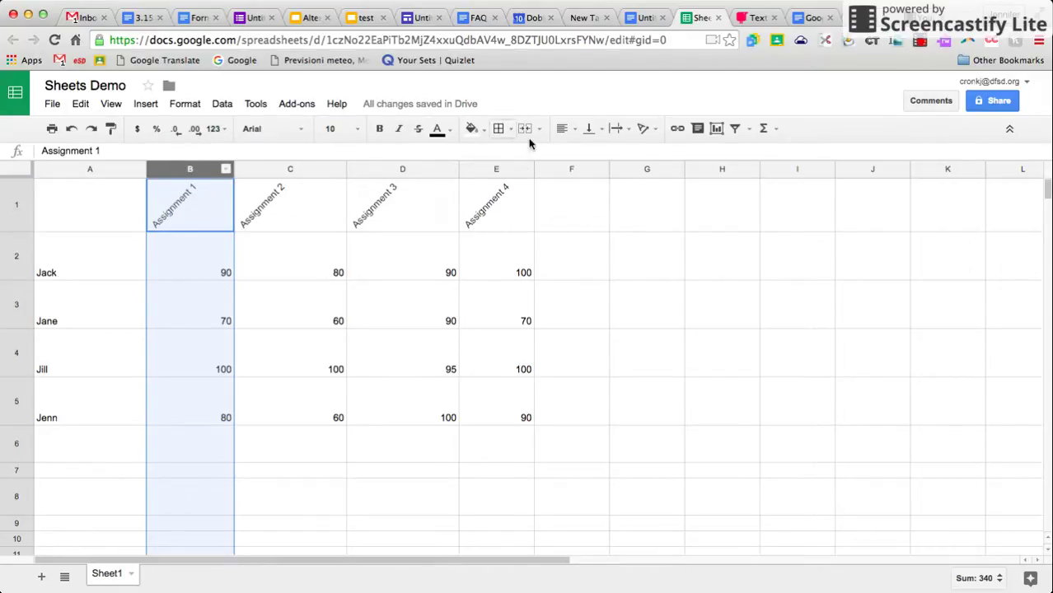
{"action": "left_click", "coordinate": [517, 171], "text": "shift"}
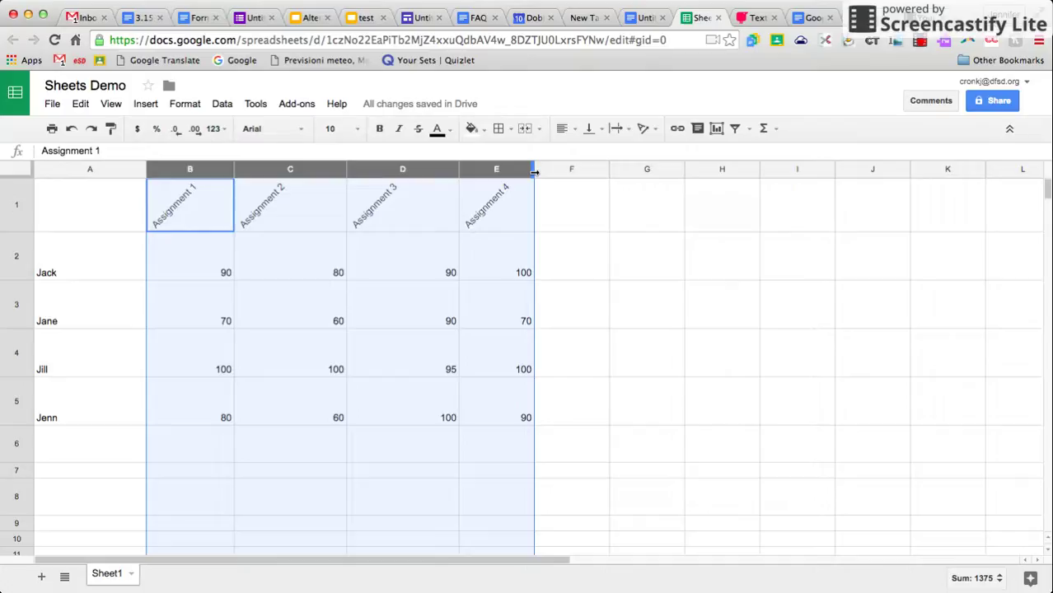
{"action": "left_click_drag", "start_coordinate": [534, 170], "coordinate": [517, 172]}
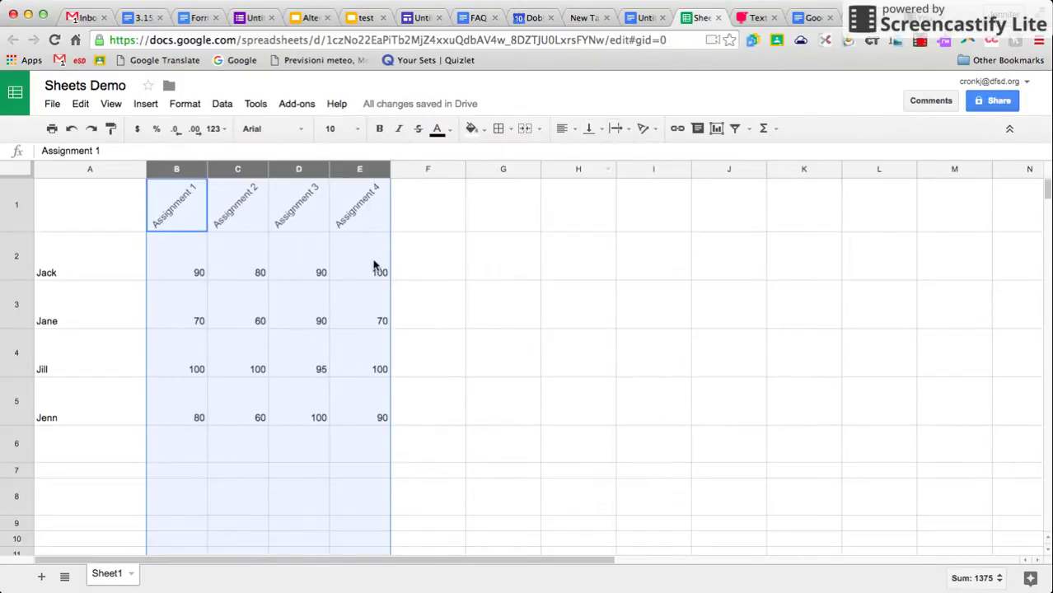
Step: Enter =AVERAGE(B2:E2) in F2 so Jack's average shows 90
{"action": "left_click", "coordinate": [449, 268]}
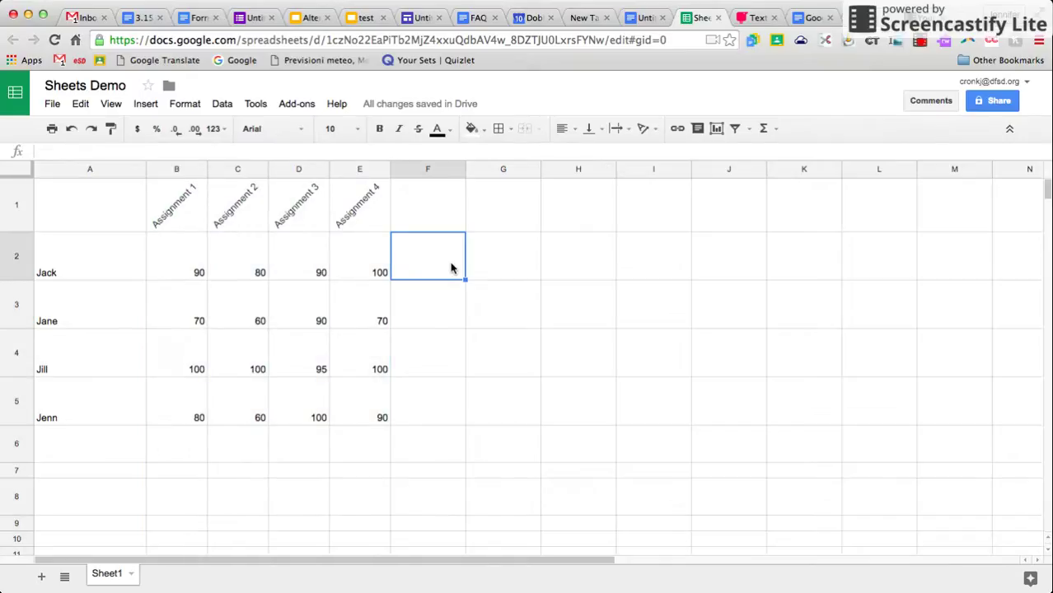
{"action": "type", "text": "="}
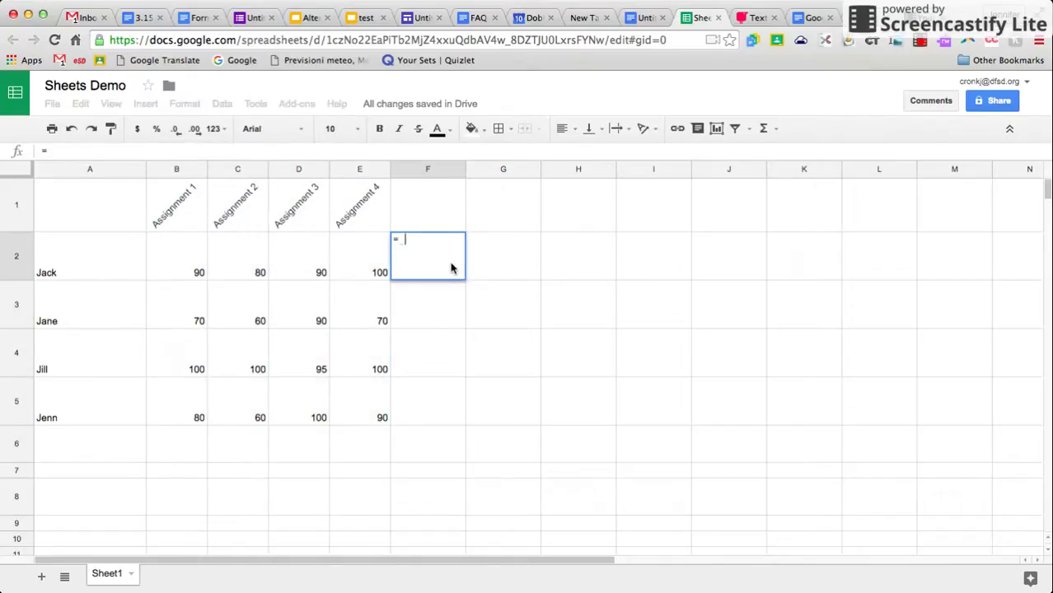
{"action": "key", "text": "BackSpace"}
{"action": "type", "text": "="}
{"action": "type", "text": "aver"}
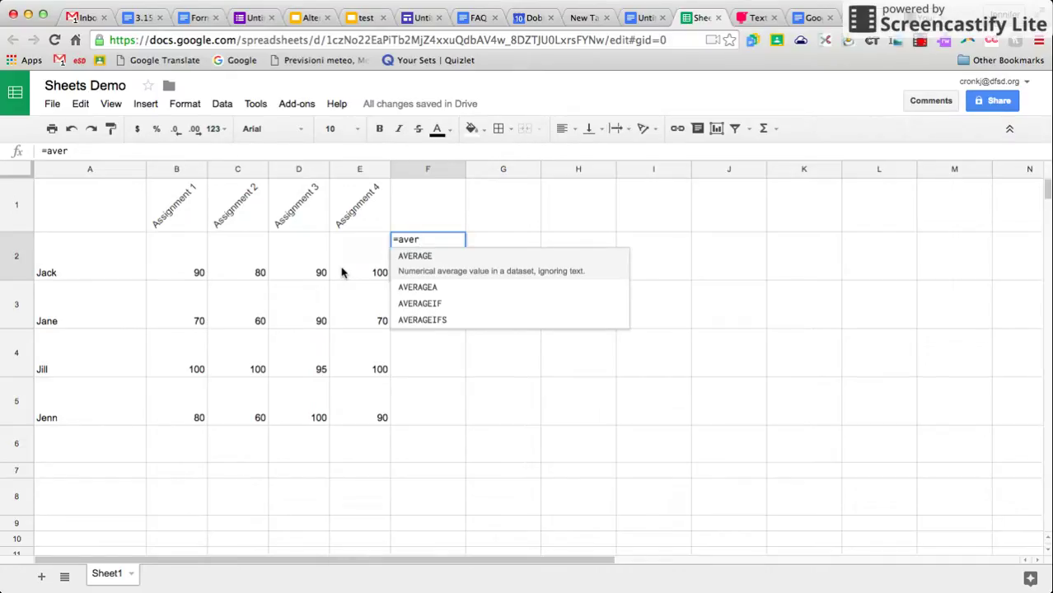
{"action": "left_click", "coordinate": [409, 266]}
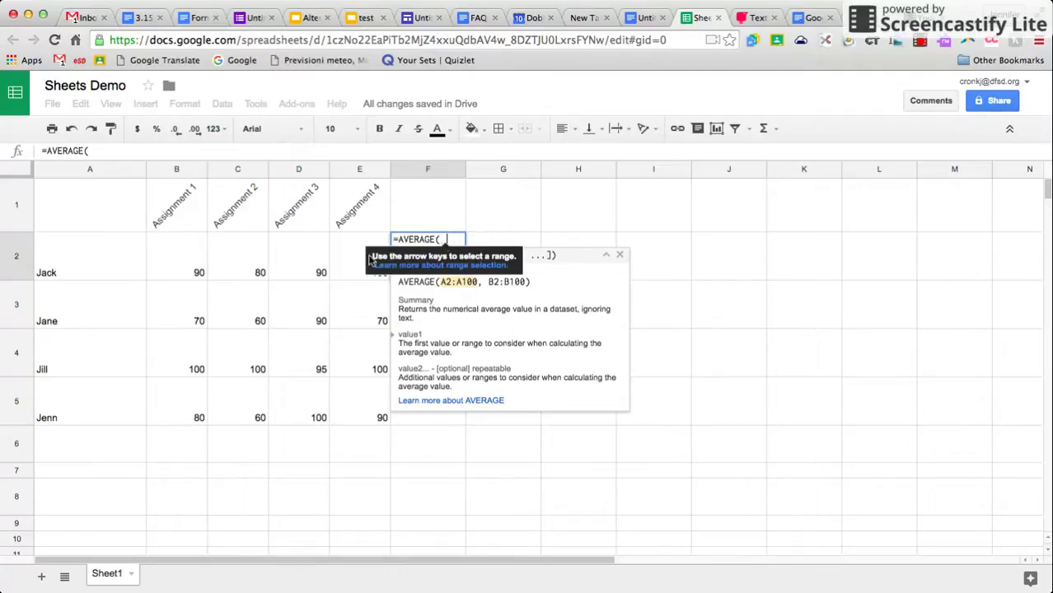
{"action": "left_click_drag", "start_coordinate": [193, 273], "coordinate": [371, 281]}
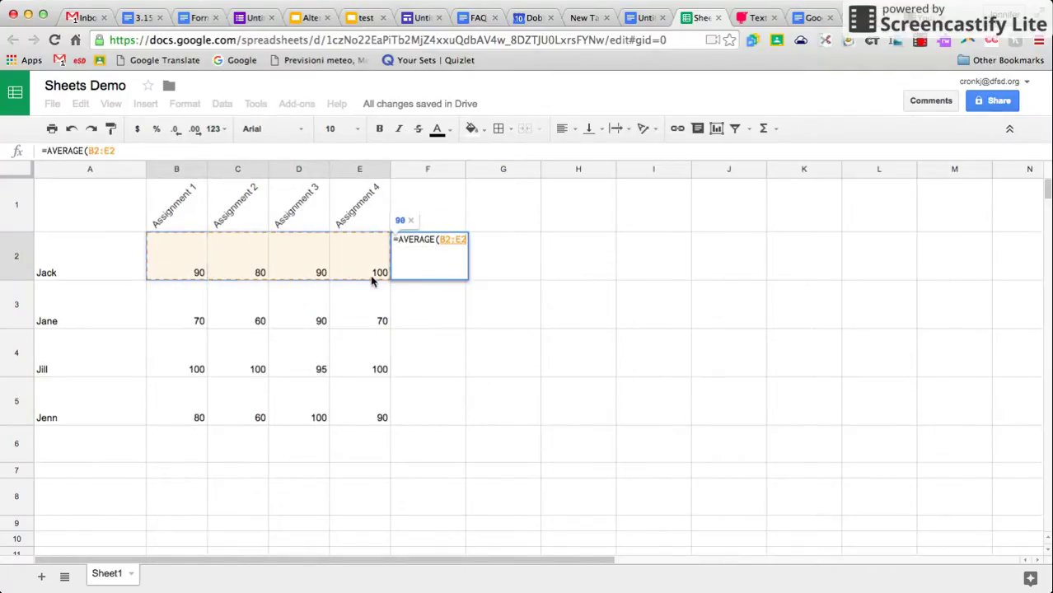
{"action": "type", "text": ")"}
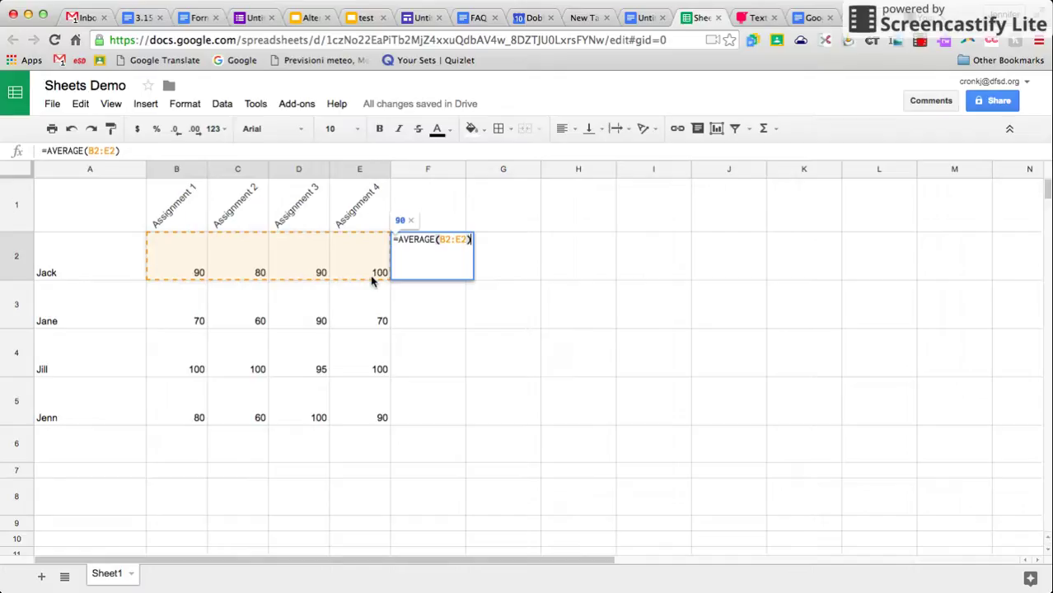
{"action": "key", "text": "Return"}
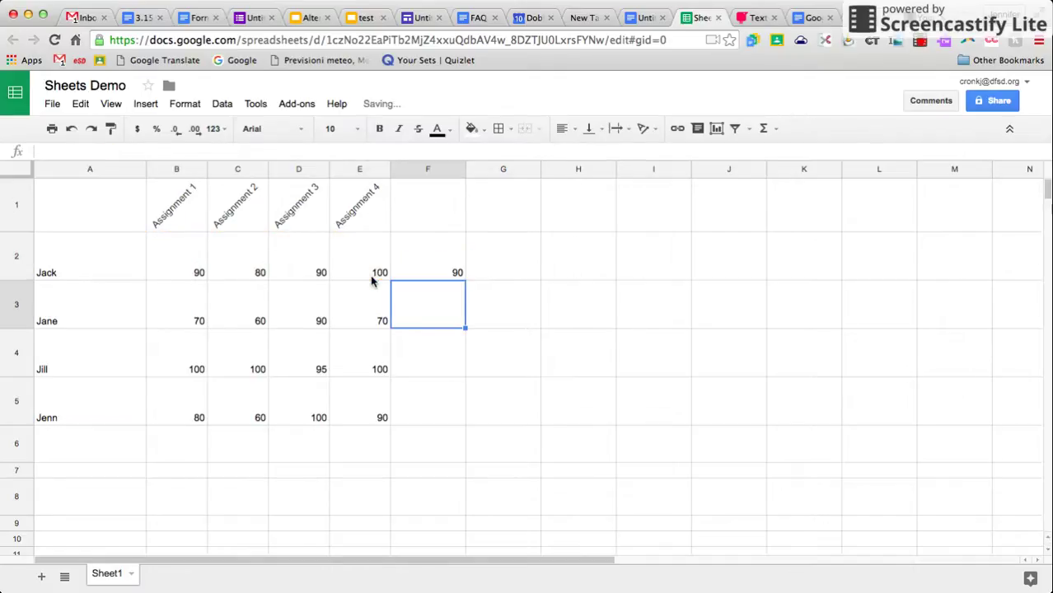
Step: Fill F2's average formula down to F5 and check the results 72.5, 98.75 and 82.5
{"action": "left_click", "coordinate": [417, 273]}
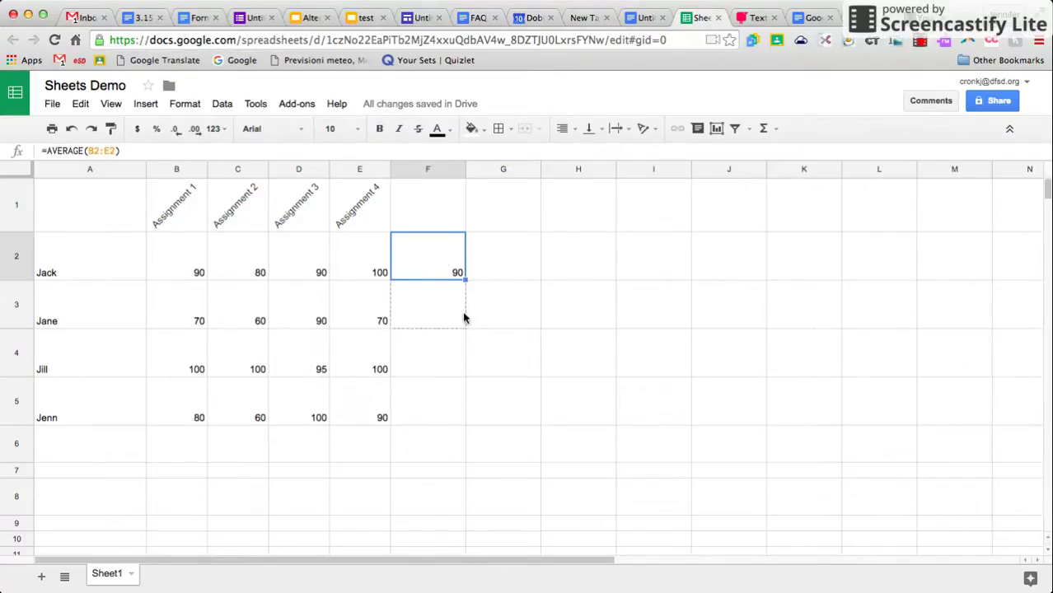
{"action": "left_click_drag", "start_coordinate": [465, 279], "coordinate": [463, 415]}
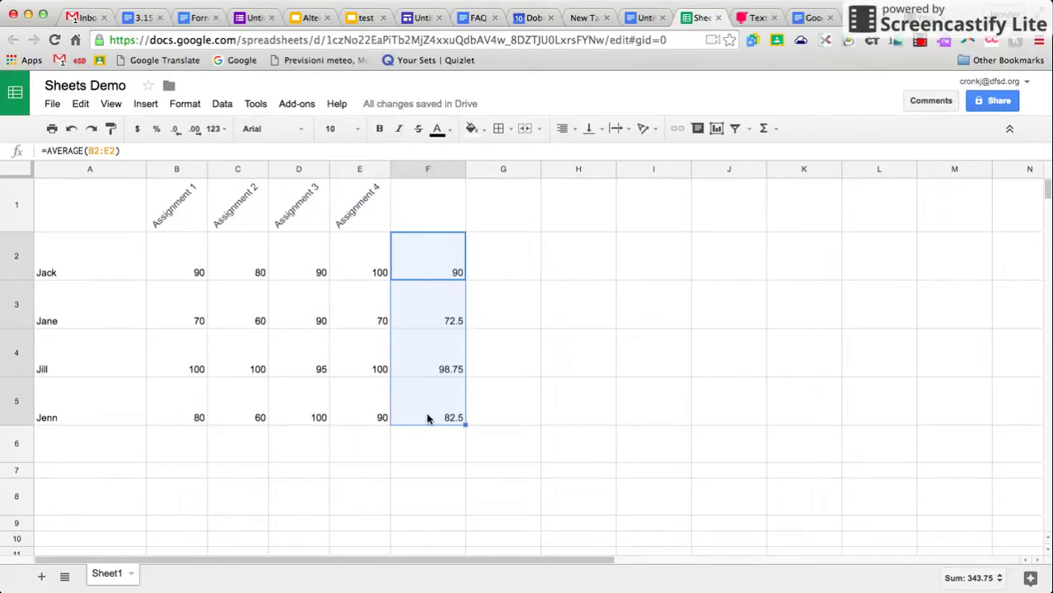
{"action": "left_click", "coordinate": [426, 317]}
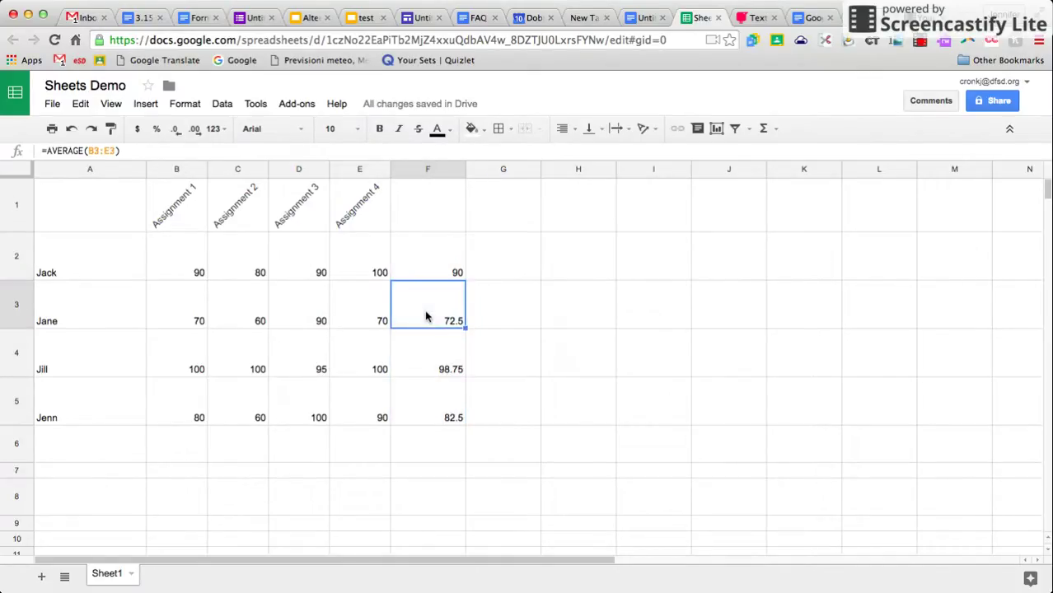
{"action": "left_click", "coordinate": [430, 368]}
{"action": "left_click", "coordinate": [431, 406]}
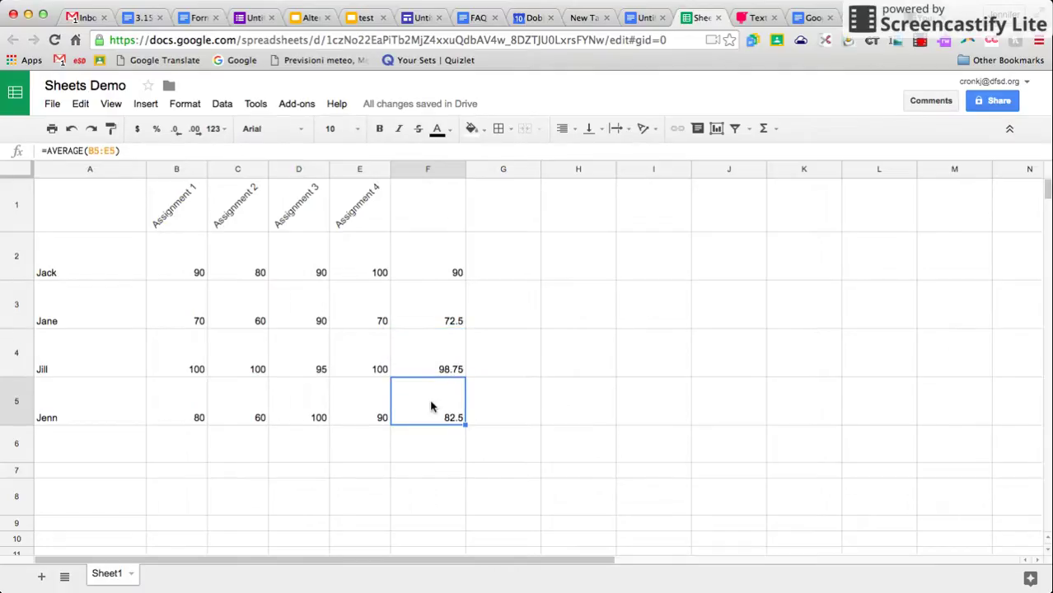
Step: Change F2 to =SUM(B2:E2) and fill it down to F5, giving 360, 290, 395, 330
{"action": "left_click", "coordinate": [454, 268]}
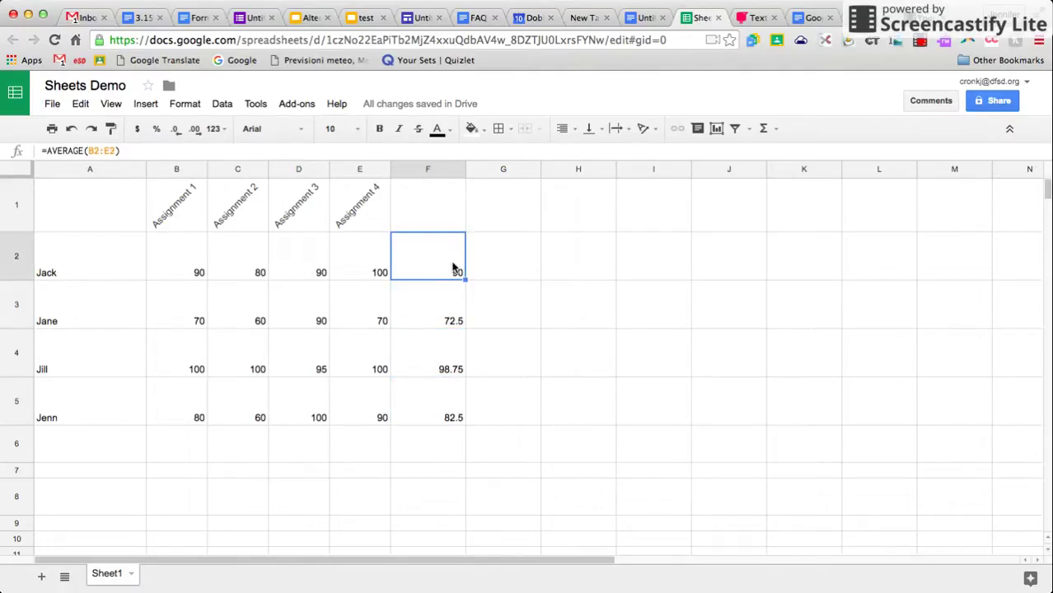
{"action": "left_click", "coordinate": [84, 151]}
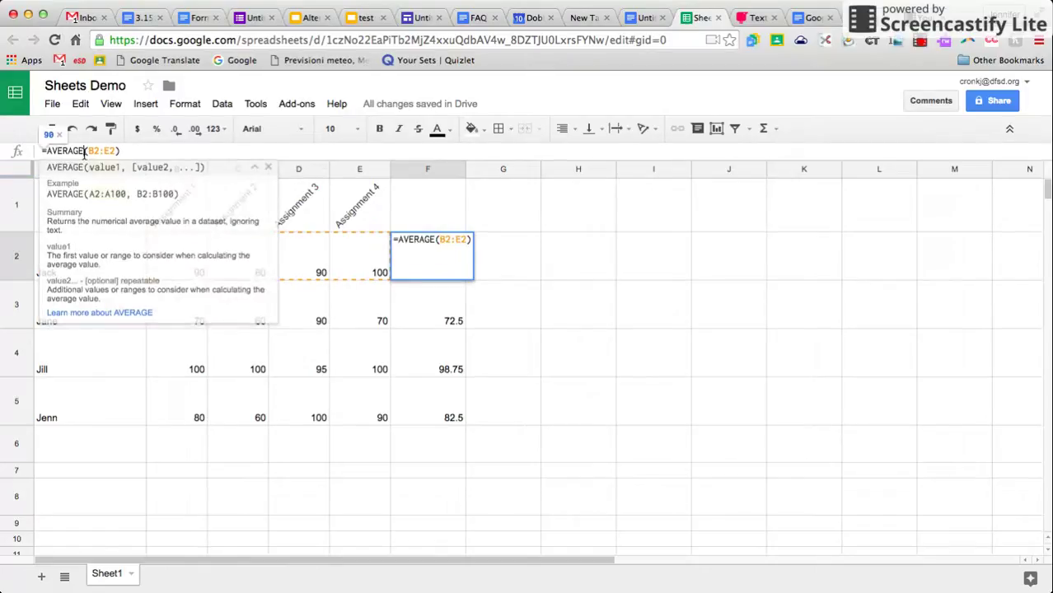
{"action": "key", "text": "BackSpace"}
{"action": "key", "text": "BackSpace"}
{"action": "key", "text": "BackSpace"}
{"action": "key", "text": "BackSpace"}
{"action": "key", "text": "BackSpace"}
{"action": "key", "text": "BackSpace"}
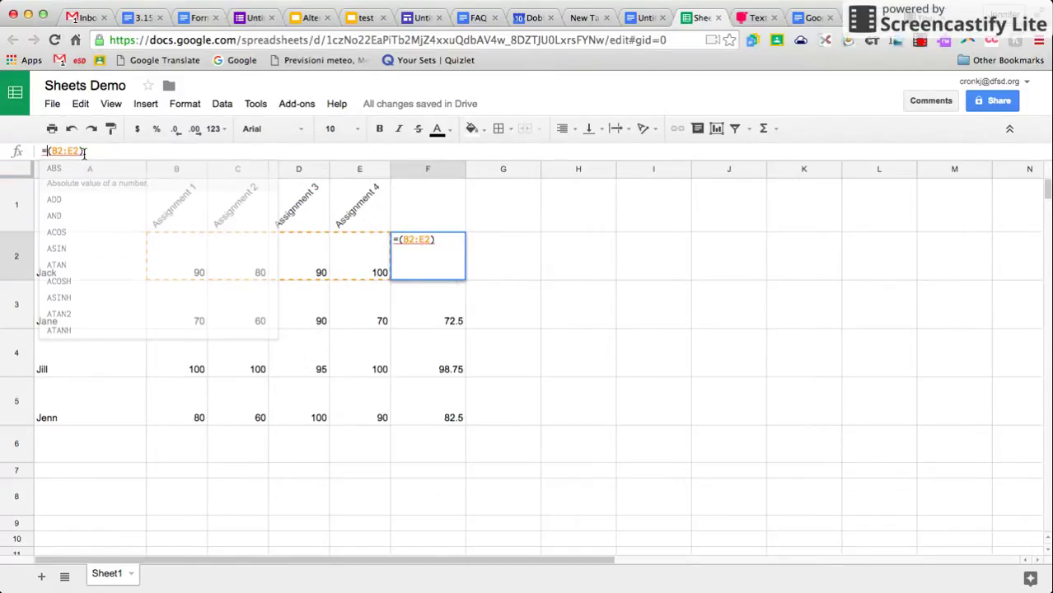
{"action": "type", "text": "s"}
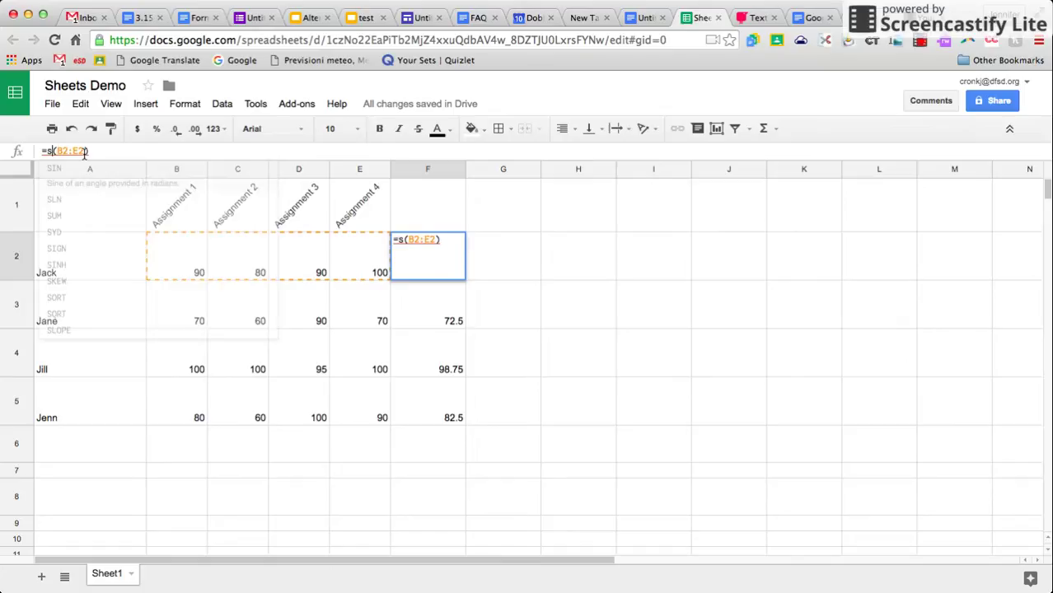
{"action": "type", "text": "um"}
{"action": "key", "text": "Tab"}
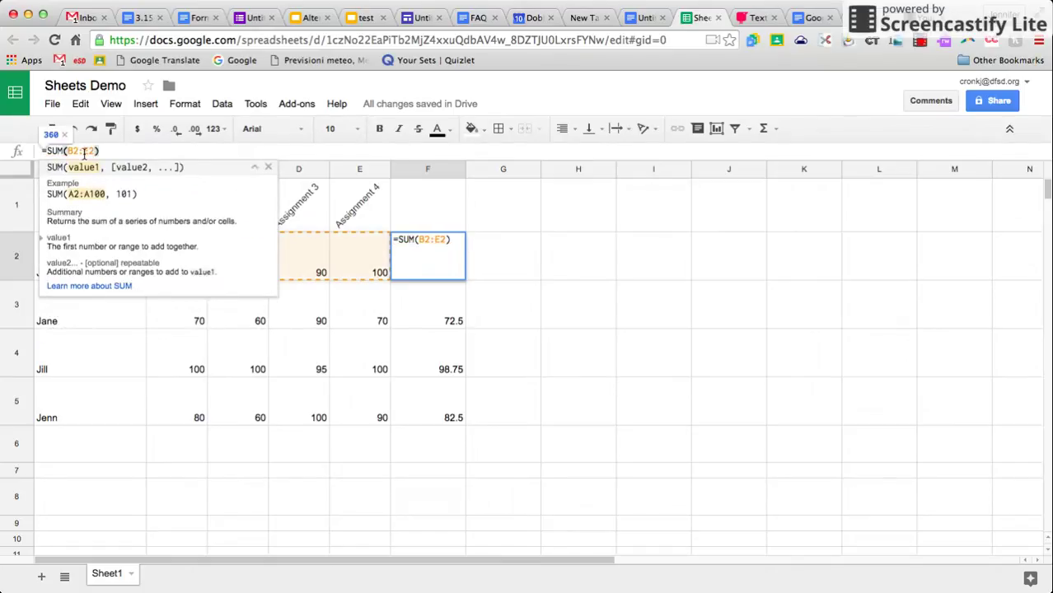
{"action": "key", "text": "Return"}
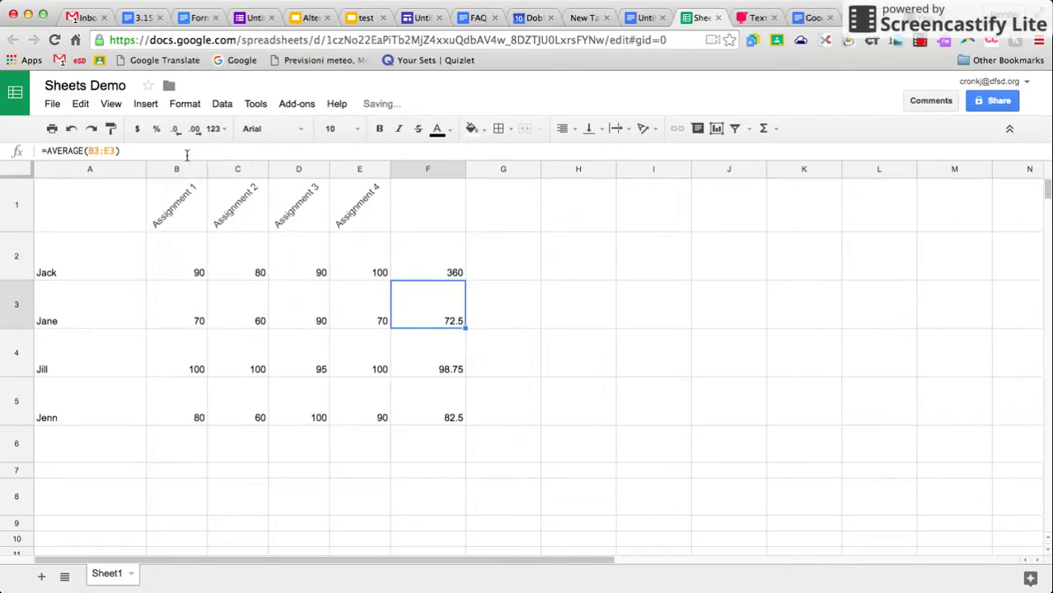
{"action": "left_click", "coordinate": [435, 276]}
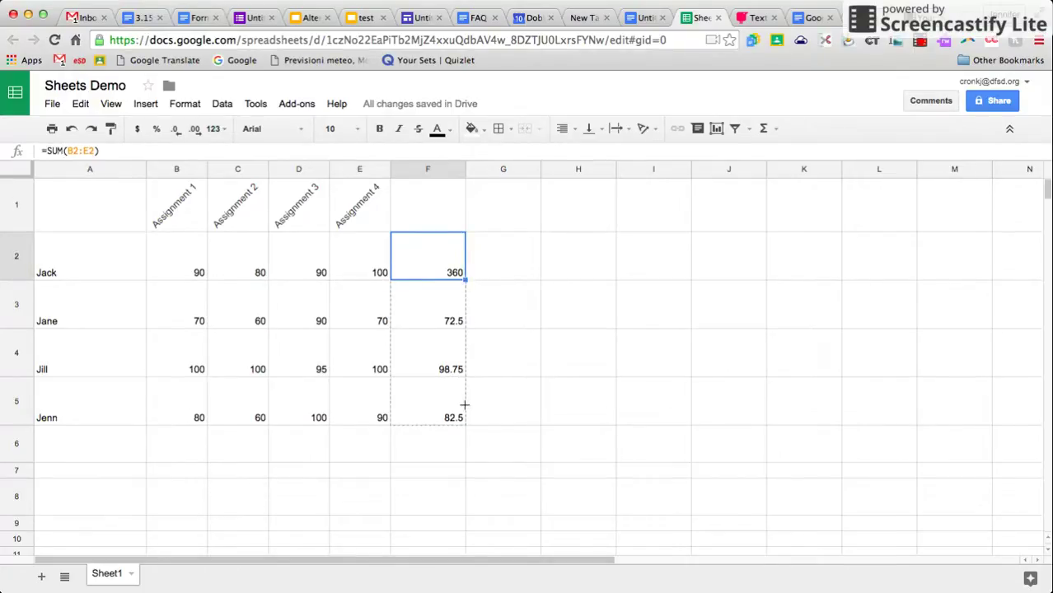
{"action": "left_click_drag", "start_coordinate": [465, 279], "coordinate": [464, 409]}
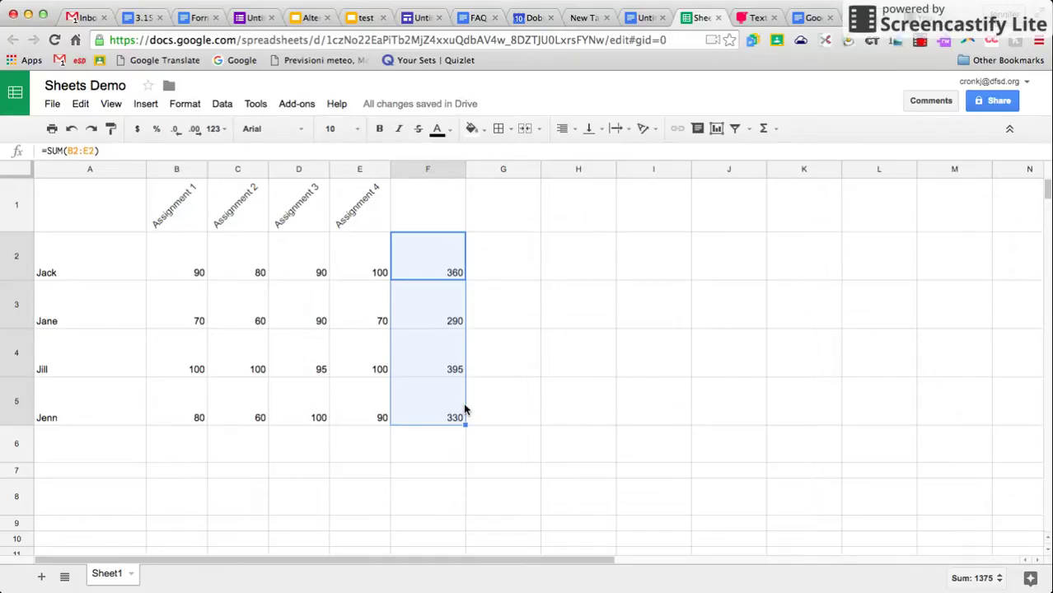
Step: Open More functions from the Σ Functions menu and browse the Array, Database and Date function lists
{"action": "left_click", "coordinate": [776, 131]}
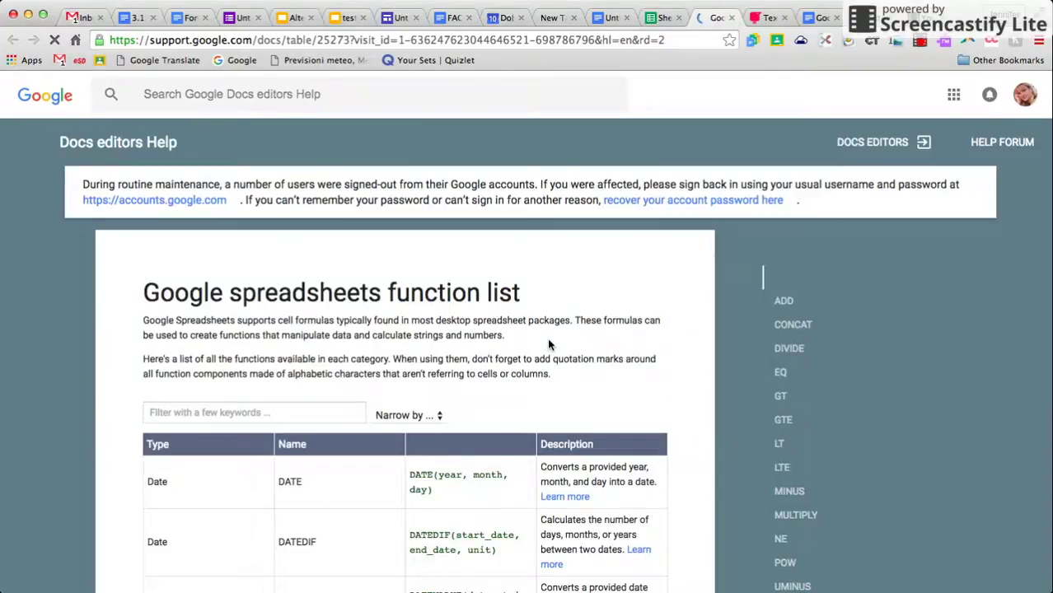
{"action": "scroll", "coordinate": [550, 345], "scroll_direction": "down", "scroll_amount": 2}
{"action": "scroll", "coordinate": [550, 344], "scroll_direction": "down", "scroll_amount": 2}
{"action": "scroll", "coordinate": [550, 344], "scroll_direction": "down", "scroll_amount": 1}
{"action": "scroll", "coordinate": [550, 344], "scroll_direction": "down", "scroll_amount": 4}
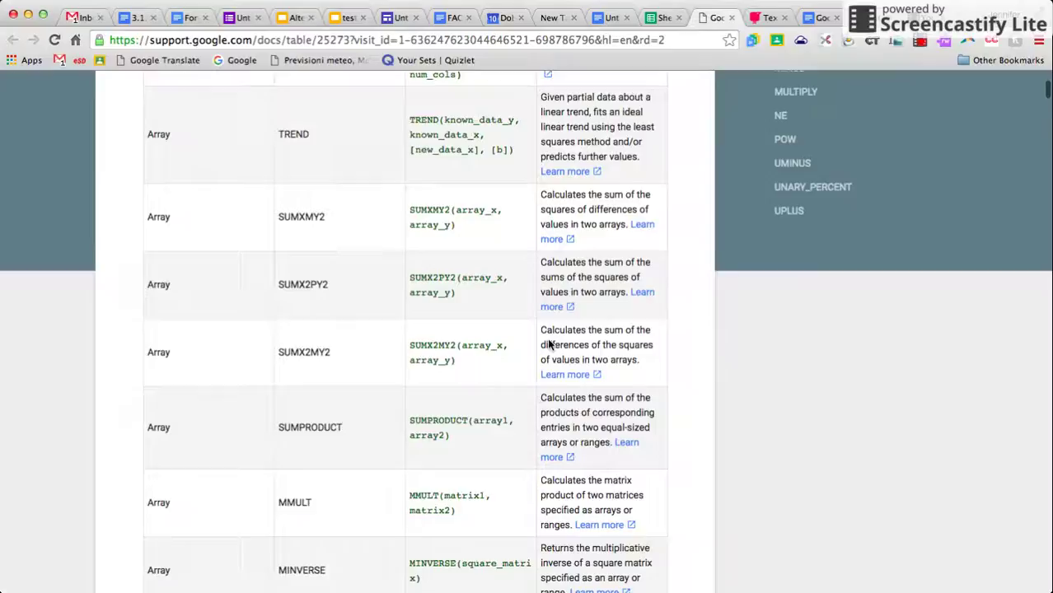
{"action": "scroll", "coordinate": [550, 345], "scroll_direction": "down", "scroll_amount": 3}
{"action": "scroll", "coordinate": [549, 344], "scroll_direction": "down", "scroll_amount": 1}
{"action": "scroll", "coordinate": [550, 344], "scroll_direction": "down", "scroll_amount": 1}
{"action": "scroll", "coordinate": [550, 345], "scroll_direction": "down", "scroll_amount": 3}
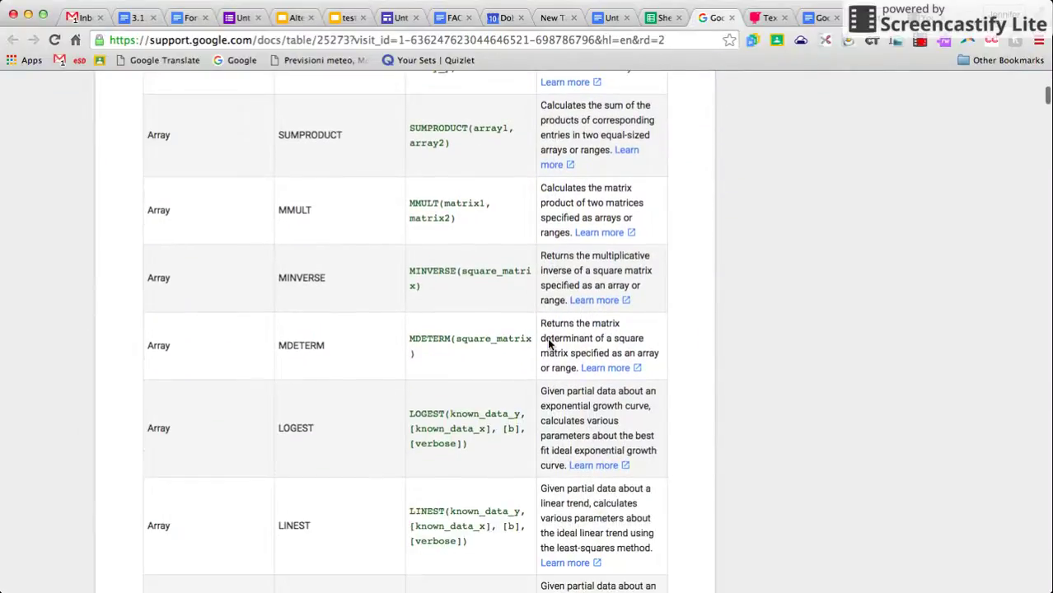
{"action": "scroll", "coordinate": [549, 344], "scroll_direction": "down", "scroll_amount": 5}
{"action": "scroll", "coordinate": [550, 345], "scroll_direction": "down", "scroll_amount": 1}
{"action": "scroll", "coordinate": [550, 344], "scroll_direction": "down", "scroll_amount": 5}
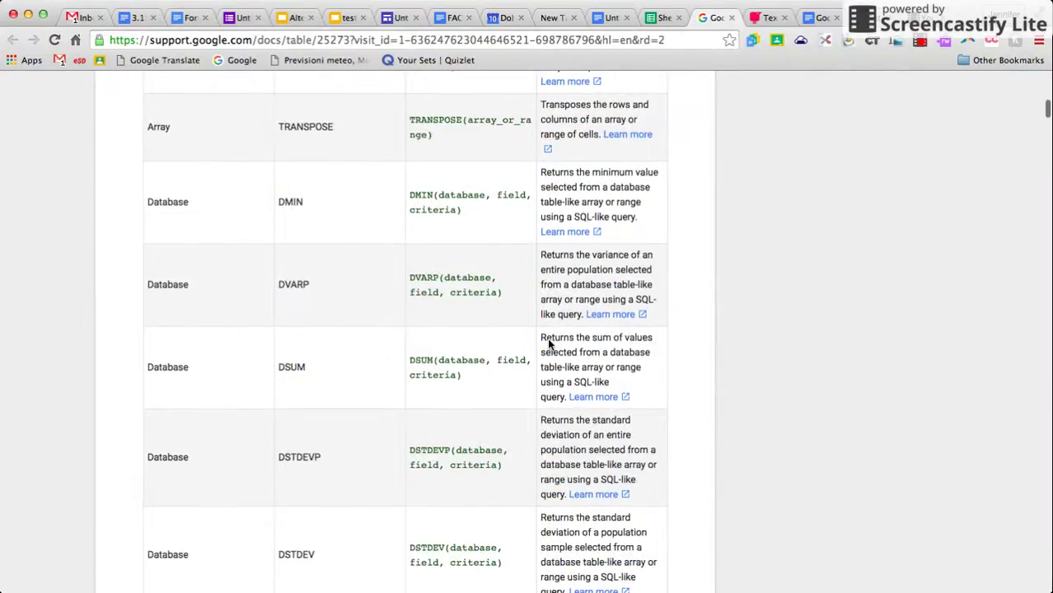
{"action": "scroll", "coordinate": [550, 345], "scroll_direction": "down", "scroll_amount": 3}
{"action": "scroll", "coordinate": [550, 345], "scroll_direction": "down", "scroll_amount": 2}
{"action": "scroll", "coordinate": [550, 344], "scroll_direction": "down", "scroll_amount": 7}
{"action": "scroll", "coordinate": [550, 344], "scroll_direction": "down", "scroll_amount": 1}
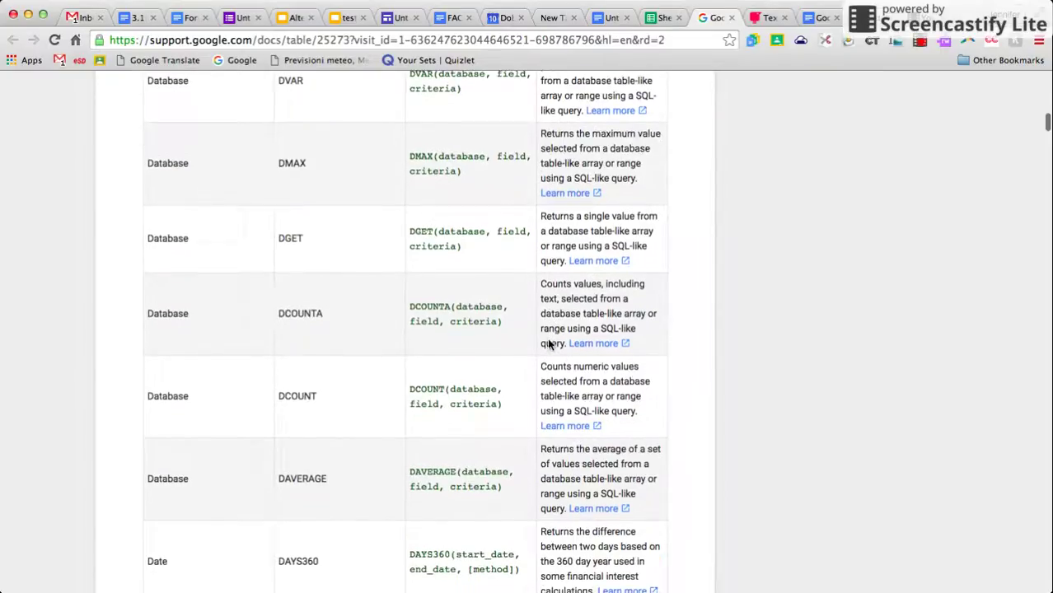
{"action": "scroll", "coordinate": [550, 345], "scroll_direction": "down", "scroll_amount": 6}
{"action": "scroll", "coordinate": [550, 345], "scroll_direction": "down", "scroll_amount": 5}
{"action": "scroll", "coordinate": [550, 345], "scroll_direction": "down", "scroll_amount": 1}
{"action": "scroll", "coordinate": [550, 345], "scroll_direction": "down", "scroll_amount": 3}
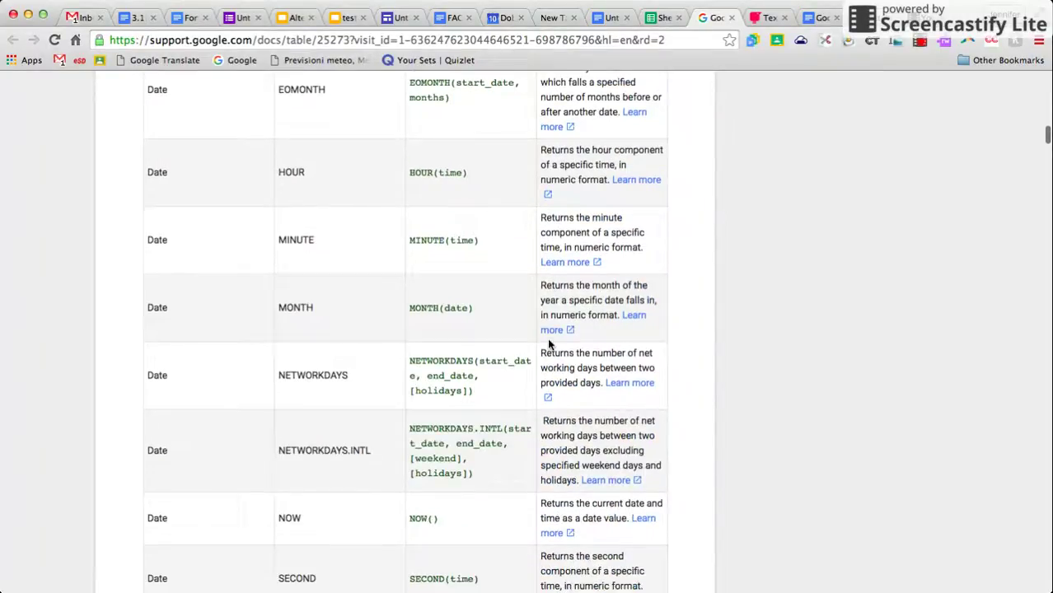
{"action": "scroll", "coordinate": [549, 345], "scroll_direction": "down", "scroll_amount": 3}
{"action": "scroll", "coordinate": [550, 344], "scroll_direction": "down", "scroll_amount": 2}
{"action": "scroll", "coordinate": [550, 344], "scroll_direction": "up", "scroll_amount": 15}
{"action": "scroll", "coordinate": [549, 345], "scroll_direction": "up", "scroll_amount": 15}
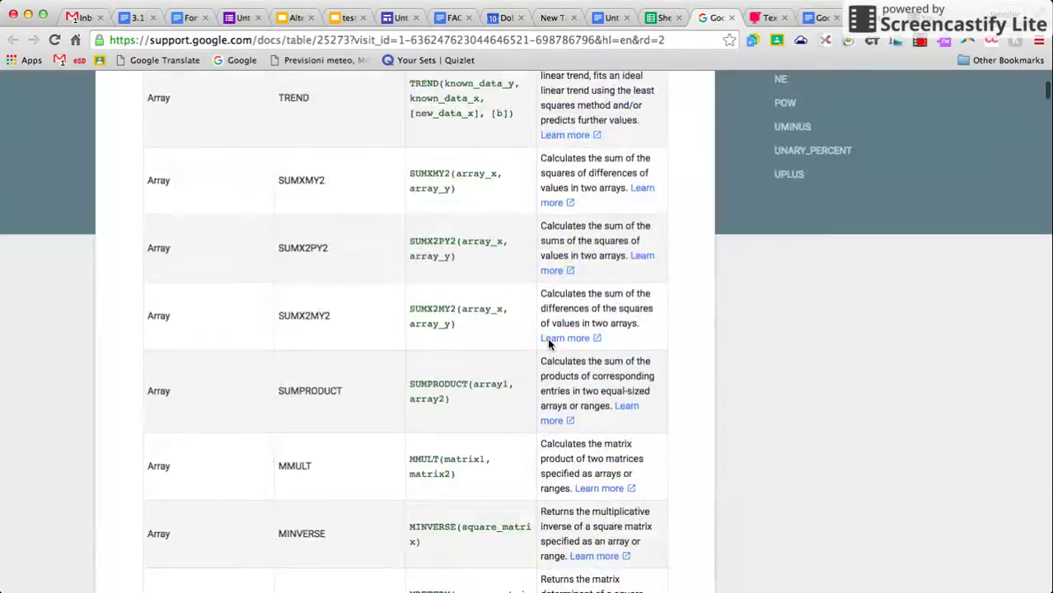
{"action": "scroll", "coordinate": [550, 344], "scroll_direction": "up", "scroll_amount": 15}
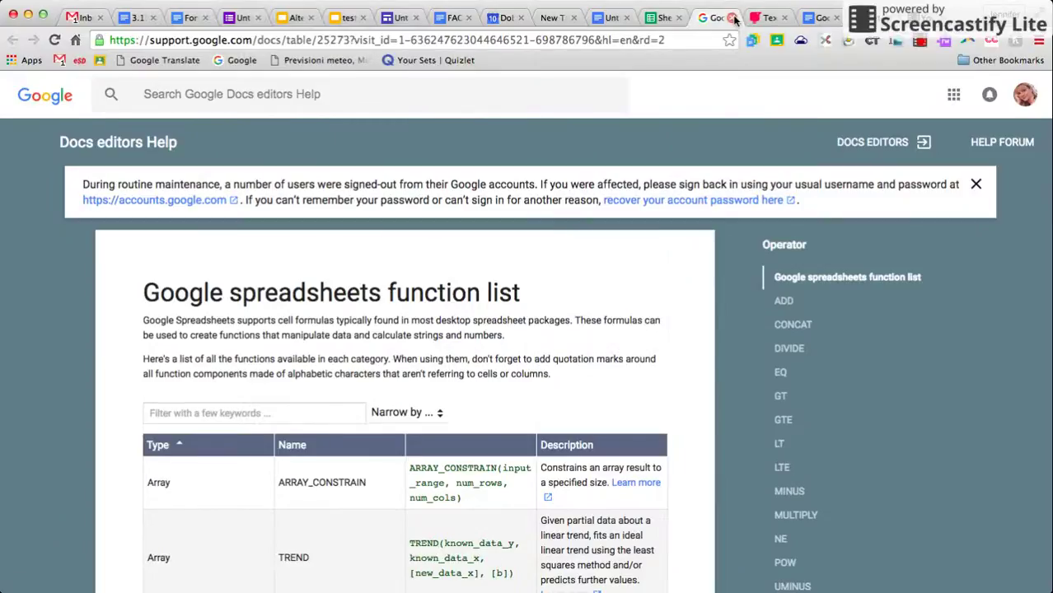
Step: Switch back to the Sheets Demo browser tab
{"action": "left_click", "coordinate": [669, 20]}
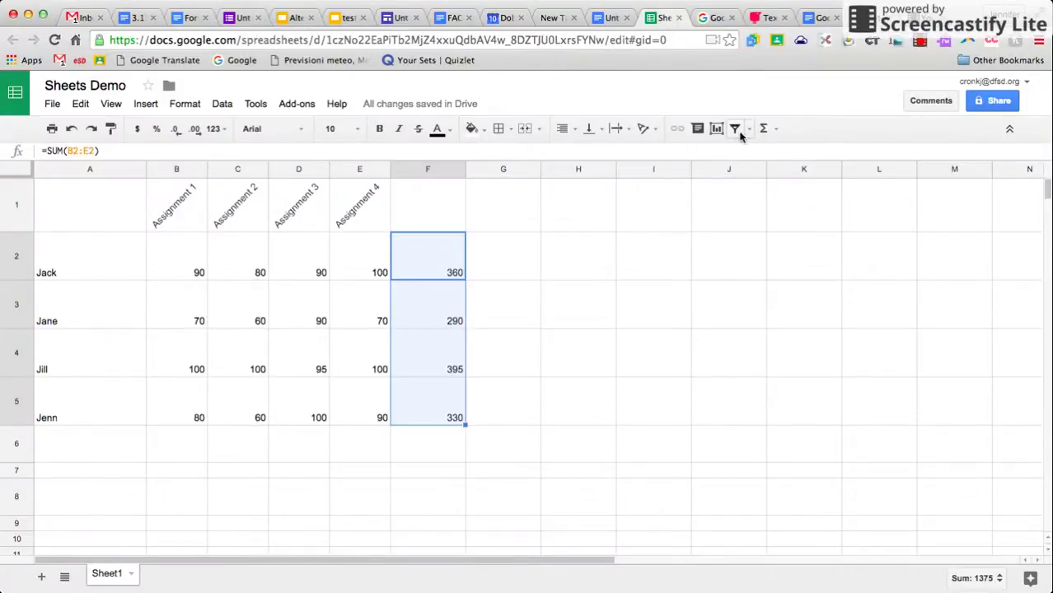